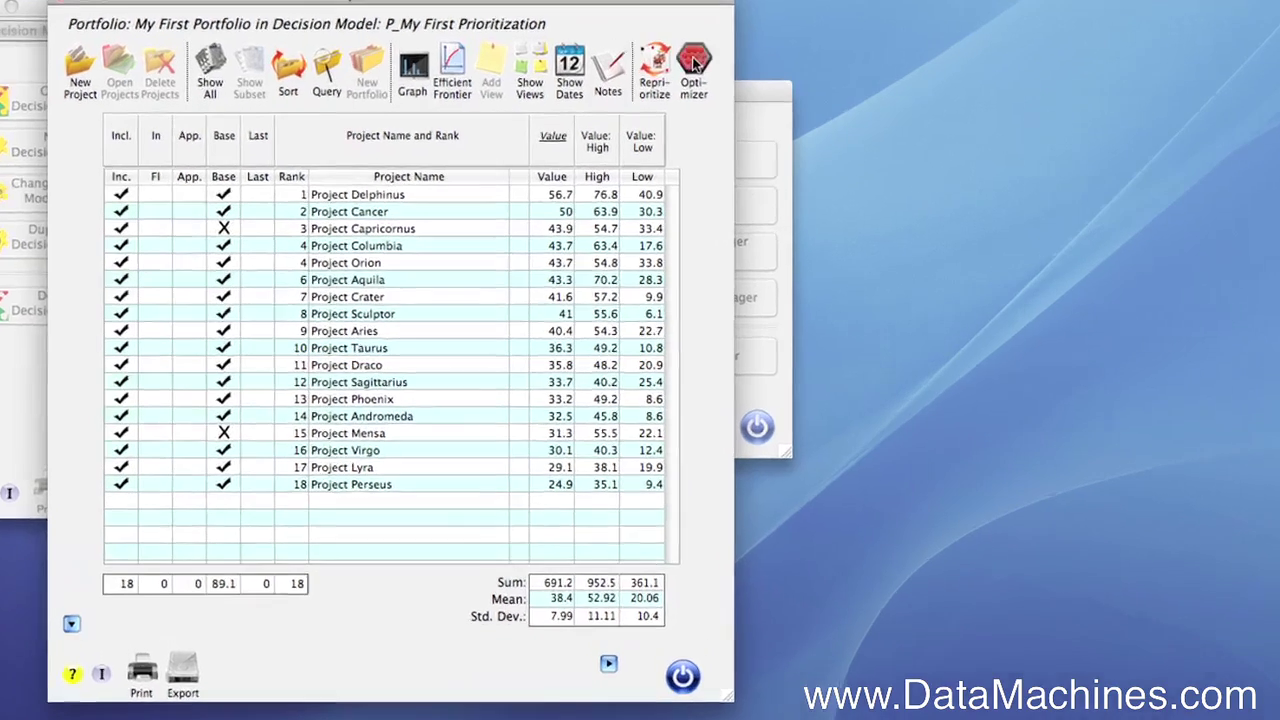
Create a new optimization named 'Cost Efficient Frontier'
click(686, 101)
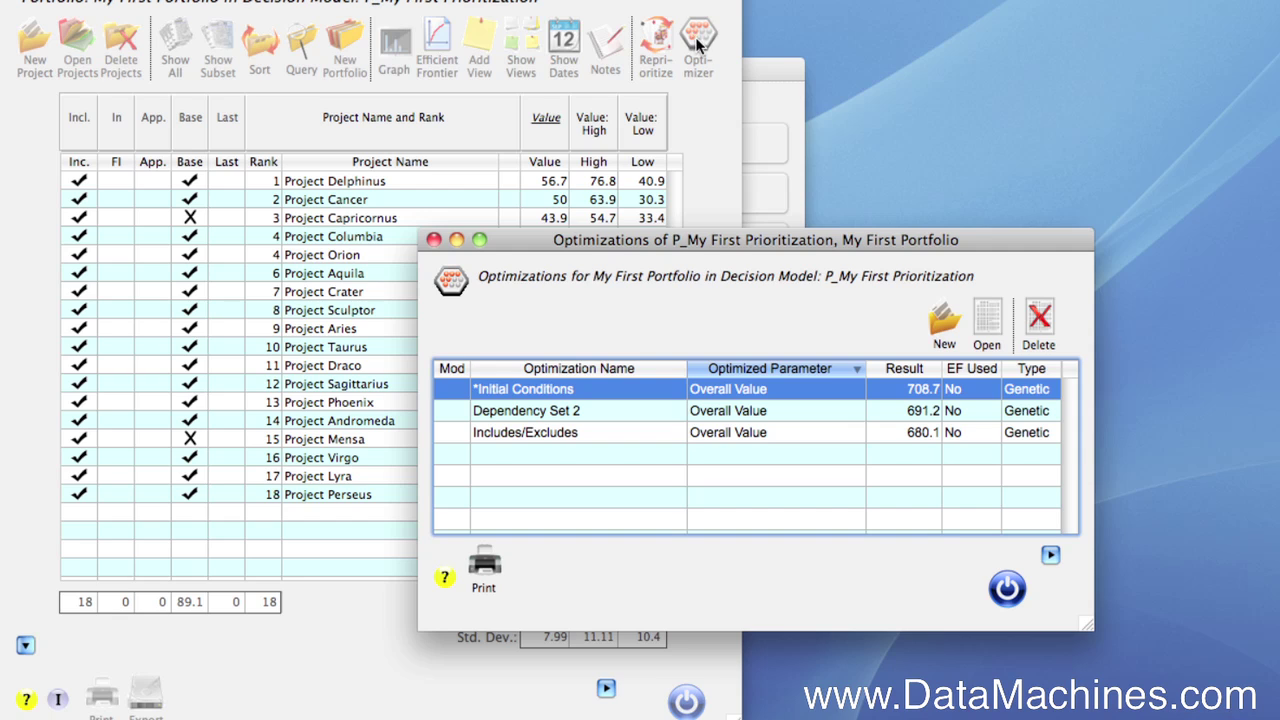
click(941, 322)
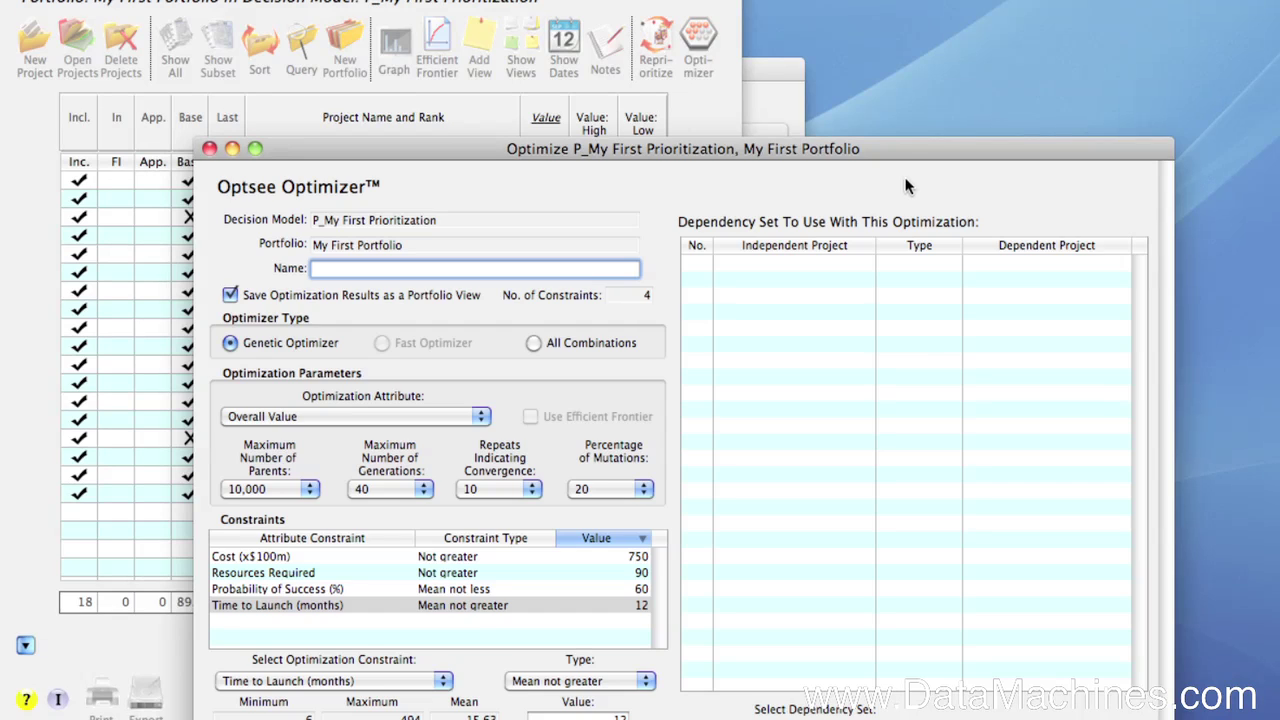
drag(896, 143, 783, 44)
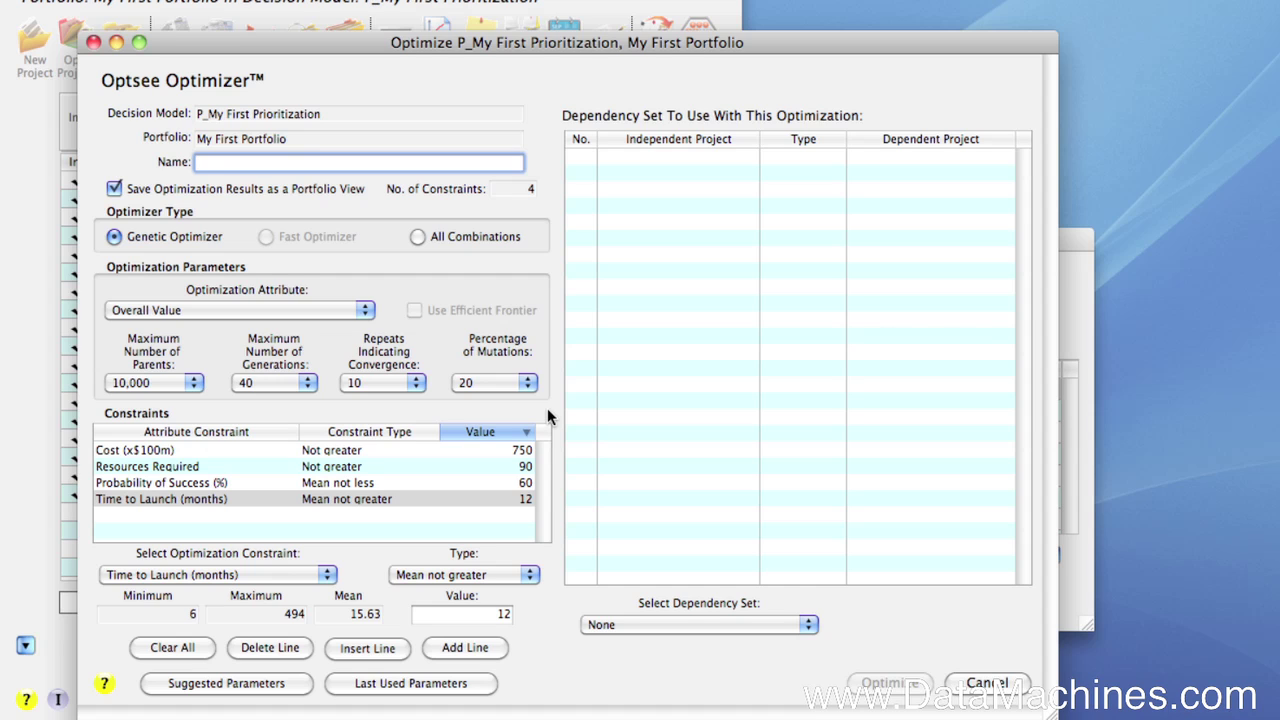
text(Cost)
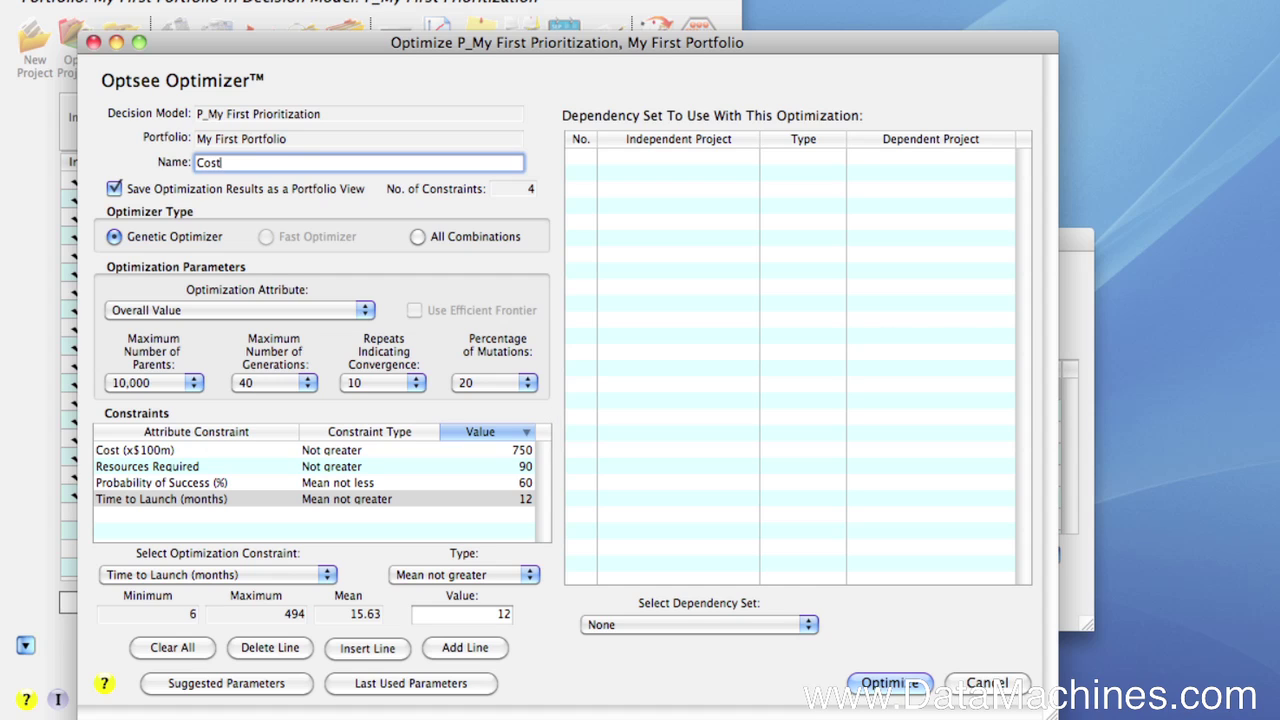
text( Efficient Frontier)
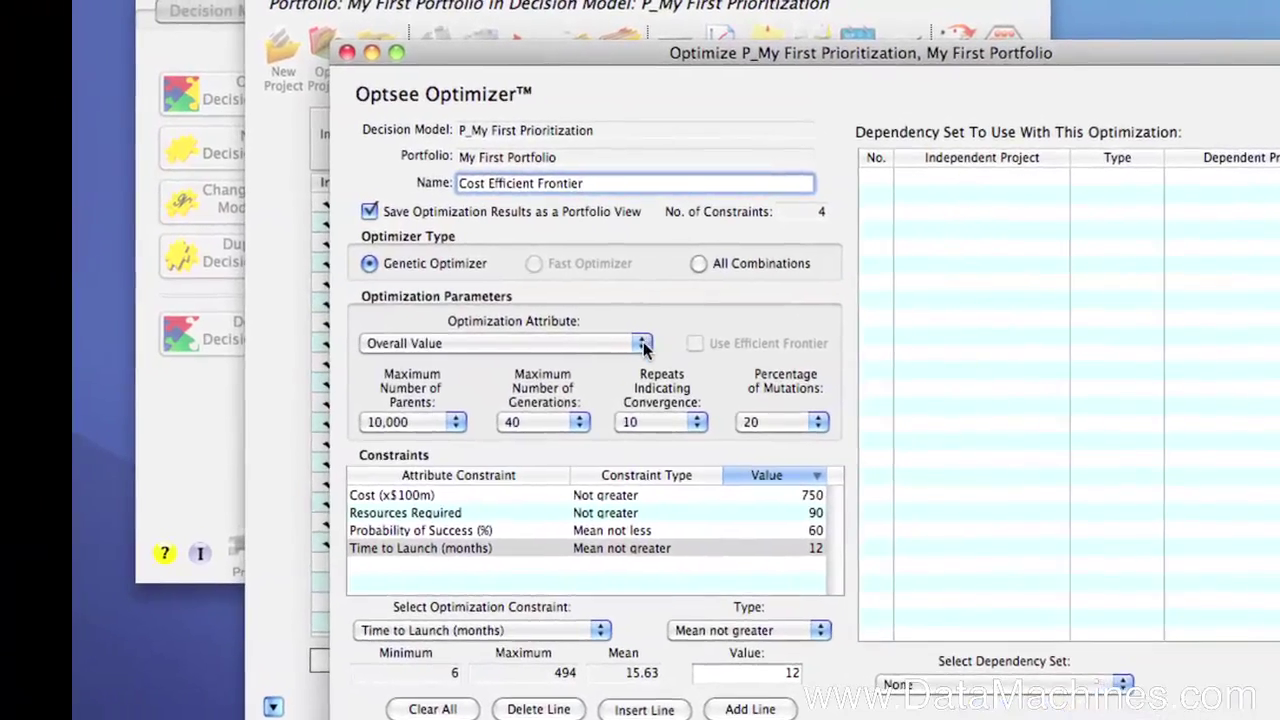
Optimize on Cost (x$100m) with efficient frontier and no dependency set, and run it
click(582, 336)
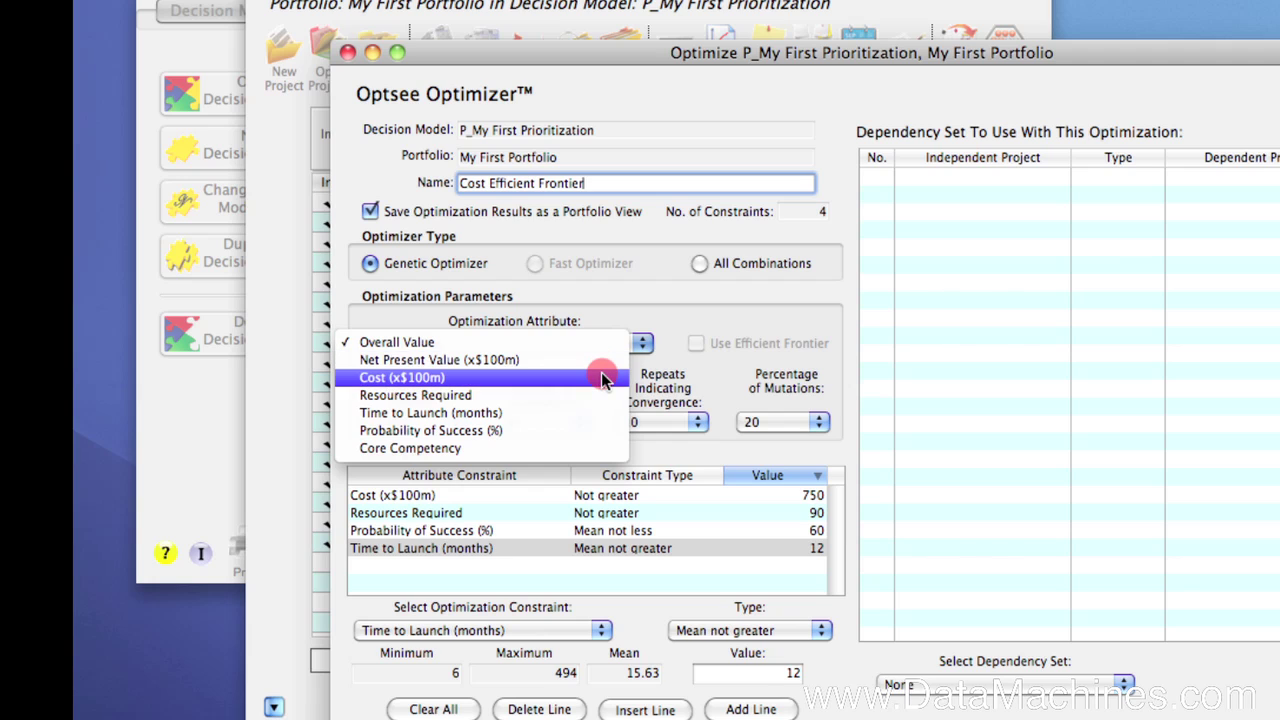
click(603, 379)
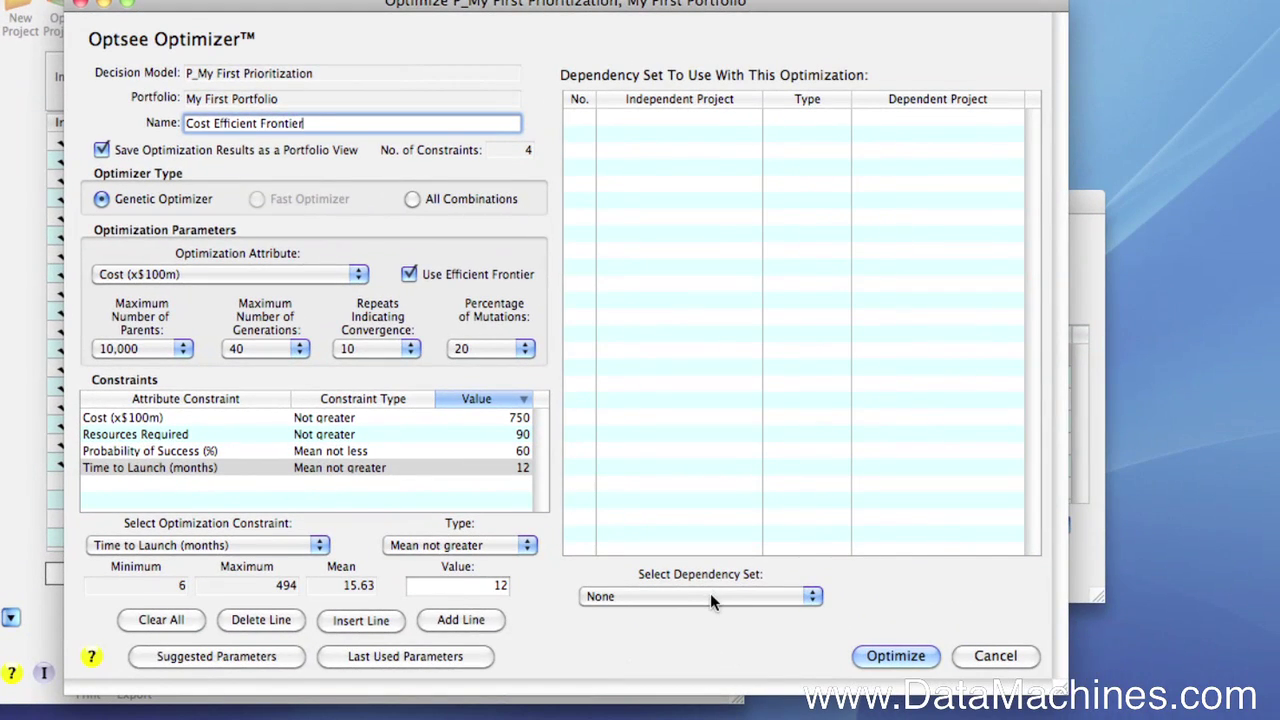
click(710, 593)
click(710, 593)
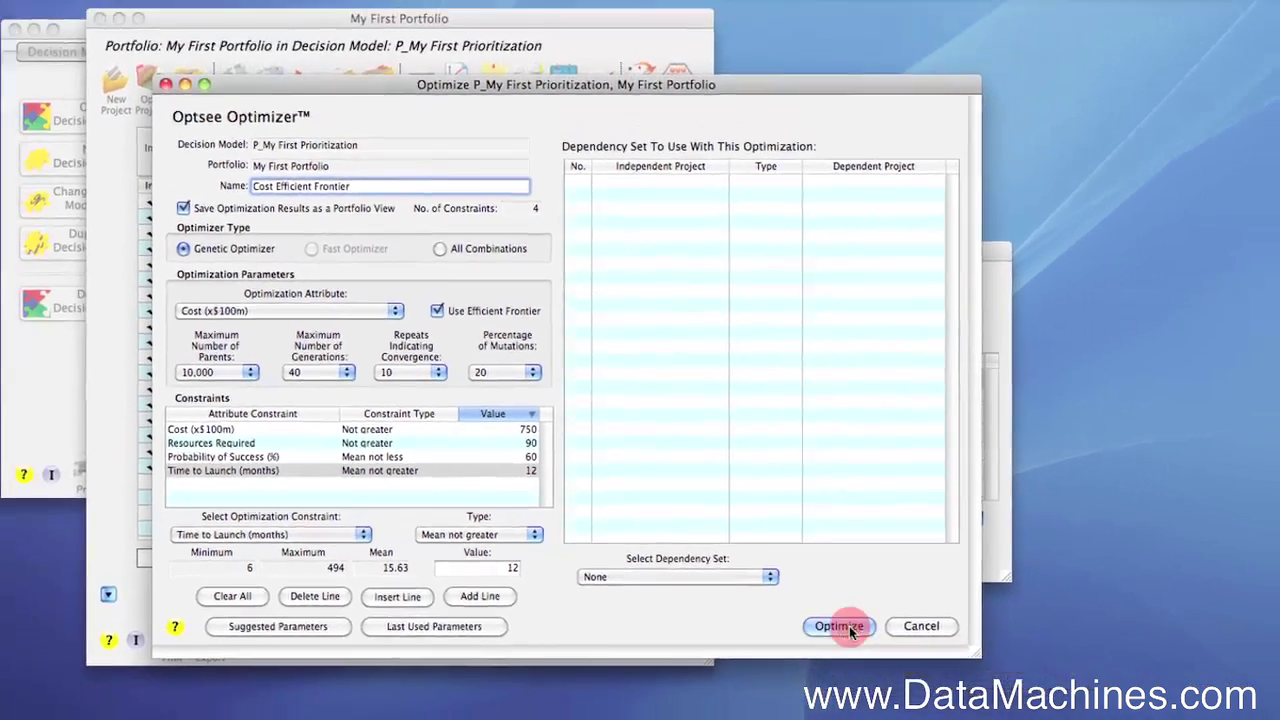
click(900, 653)
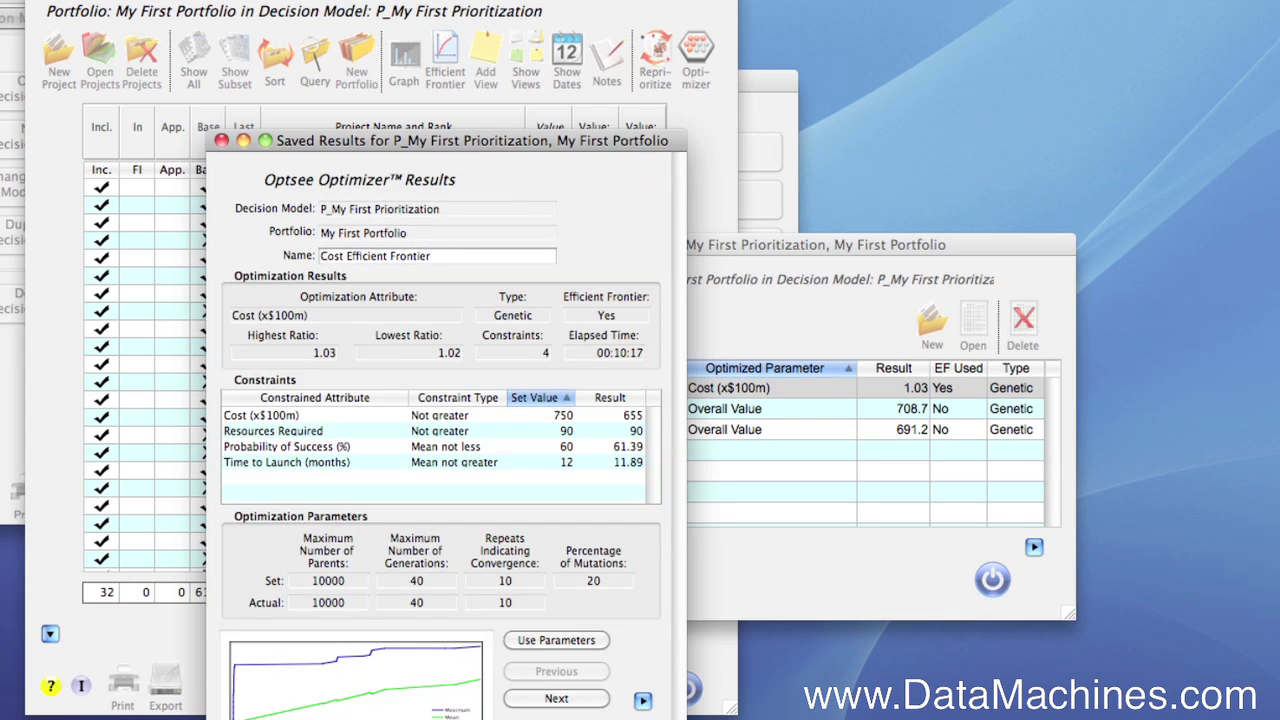
Review the Cost Efficient Frontier results (ratio 1.03), then close them and the optimizations list
click(500, 140)
drag(500, 140, 507, 50)
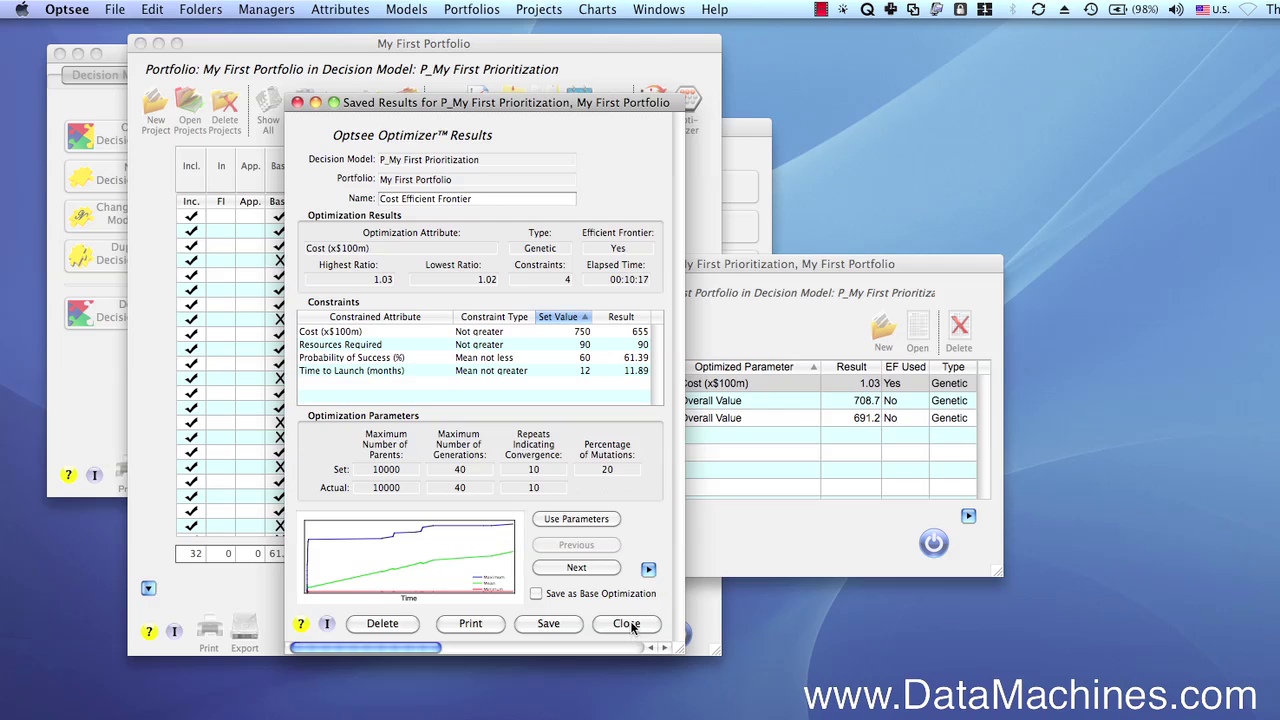
click(627, 623)
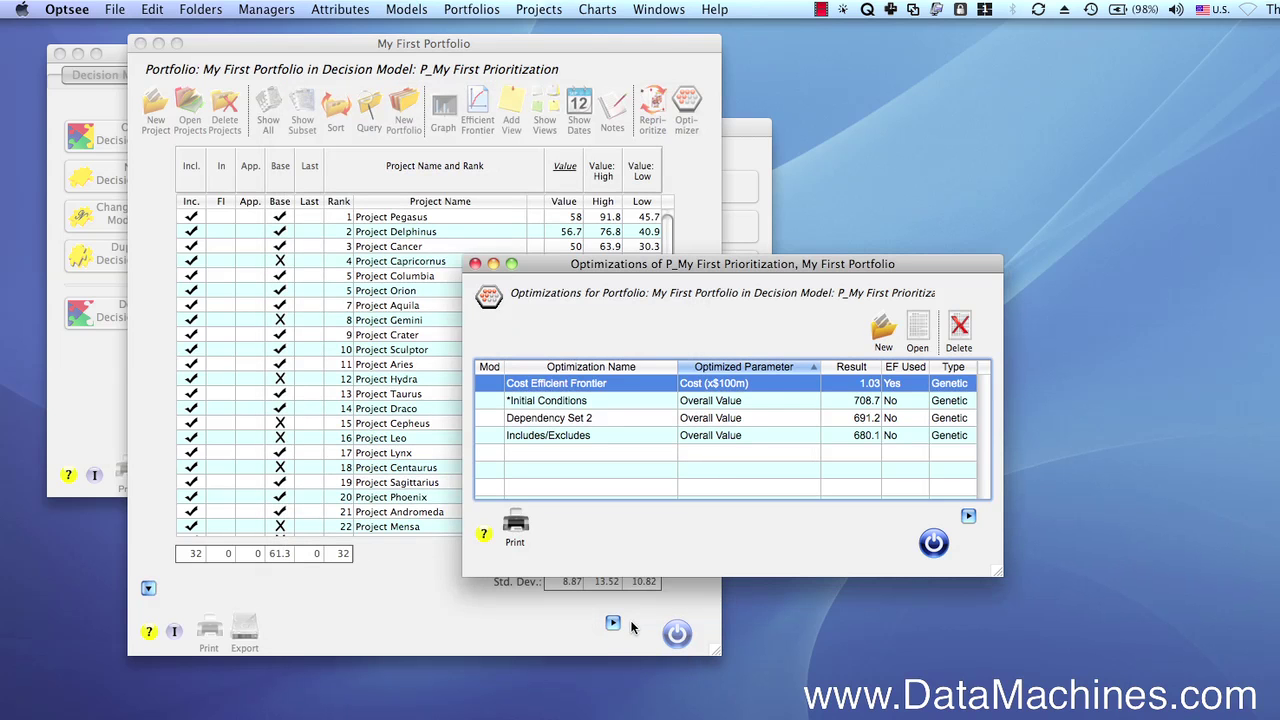
click(932, 545)
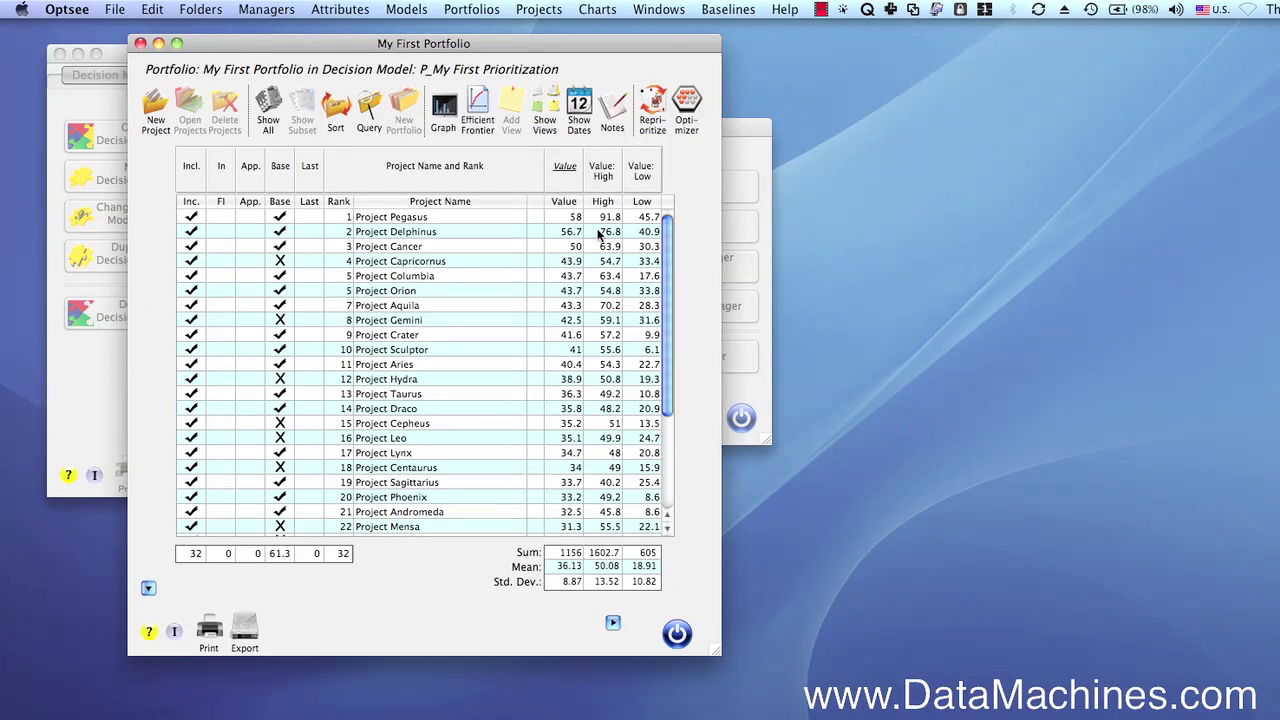
Load the Initial Conditions, Includes/Excludes, Dependency Set 2 and Cost Efficient Frontier views in turn
click(546, 112)
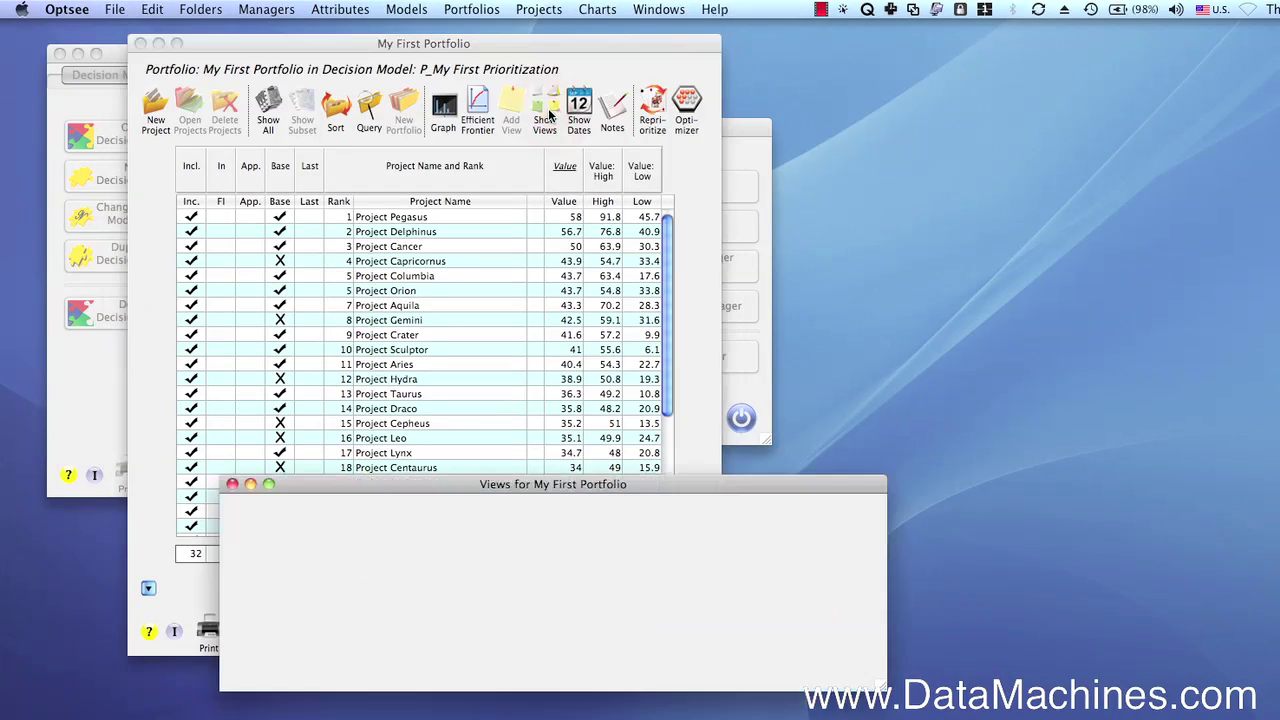
drag(578, 487, 830, 196)
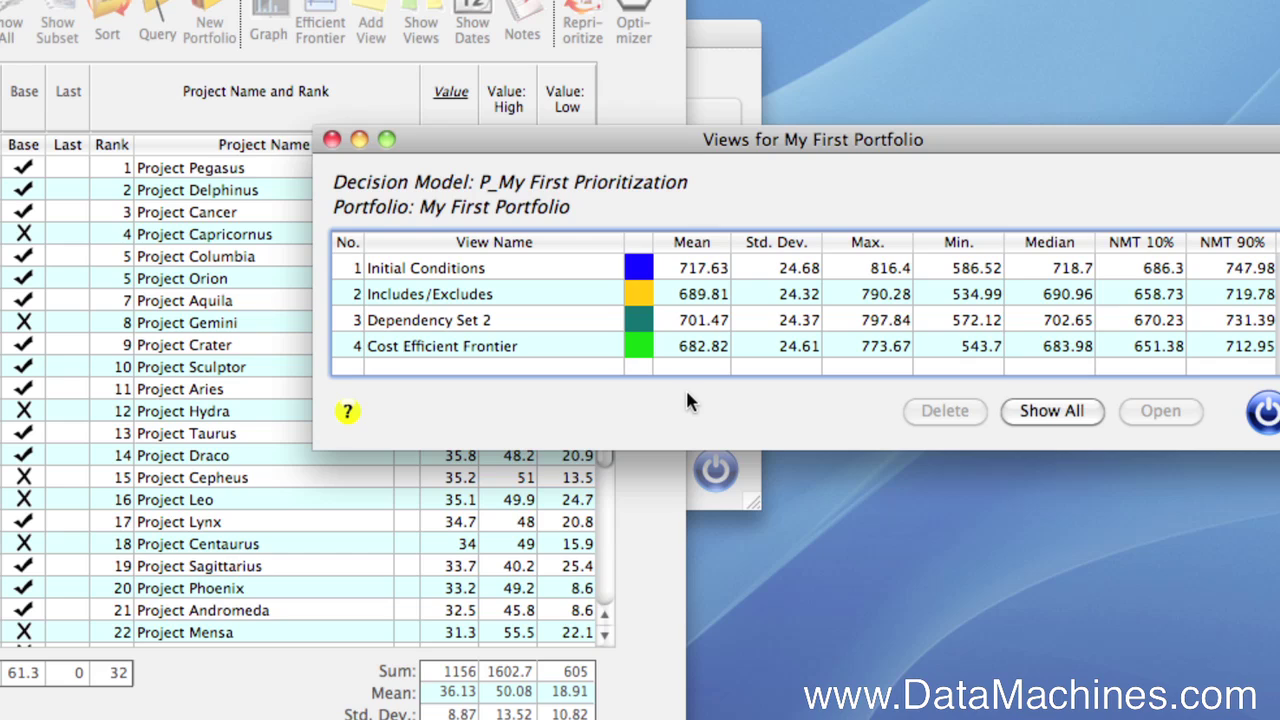
click(686, 270)
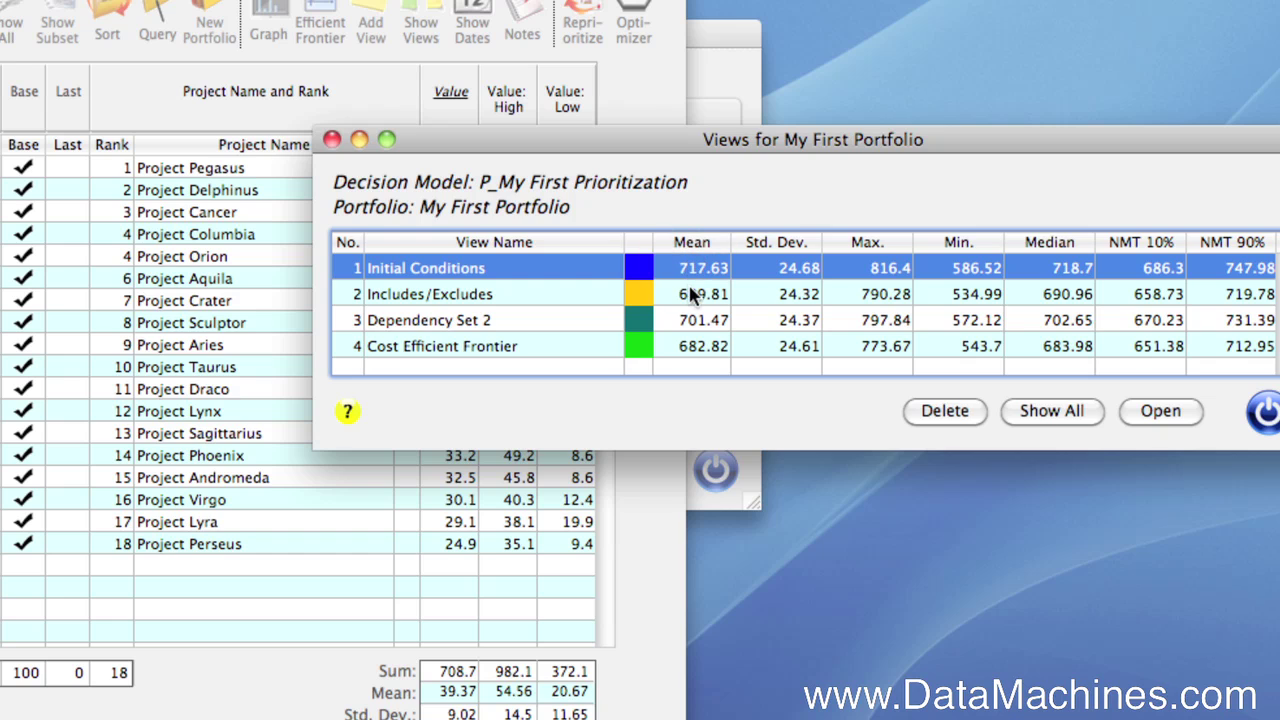
click(690, 296)
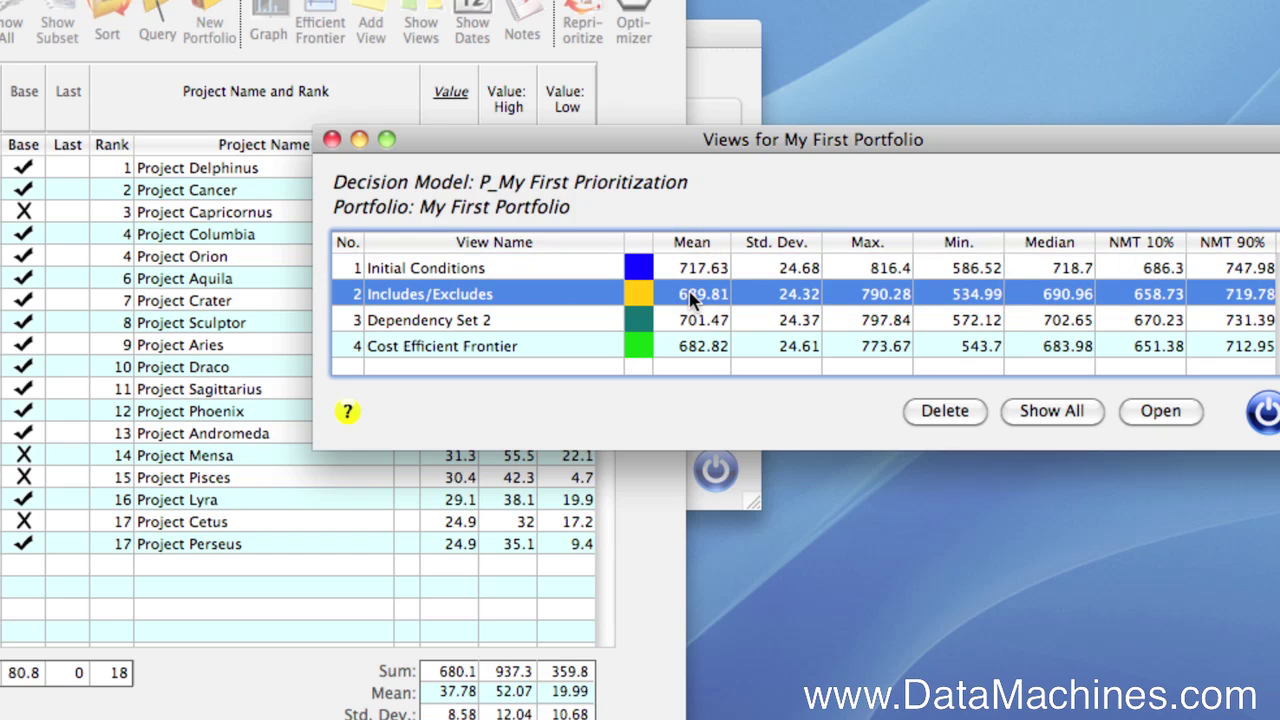
click(690, 320)
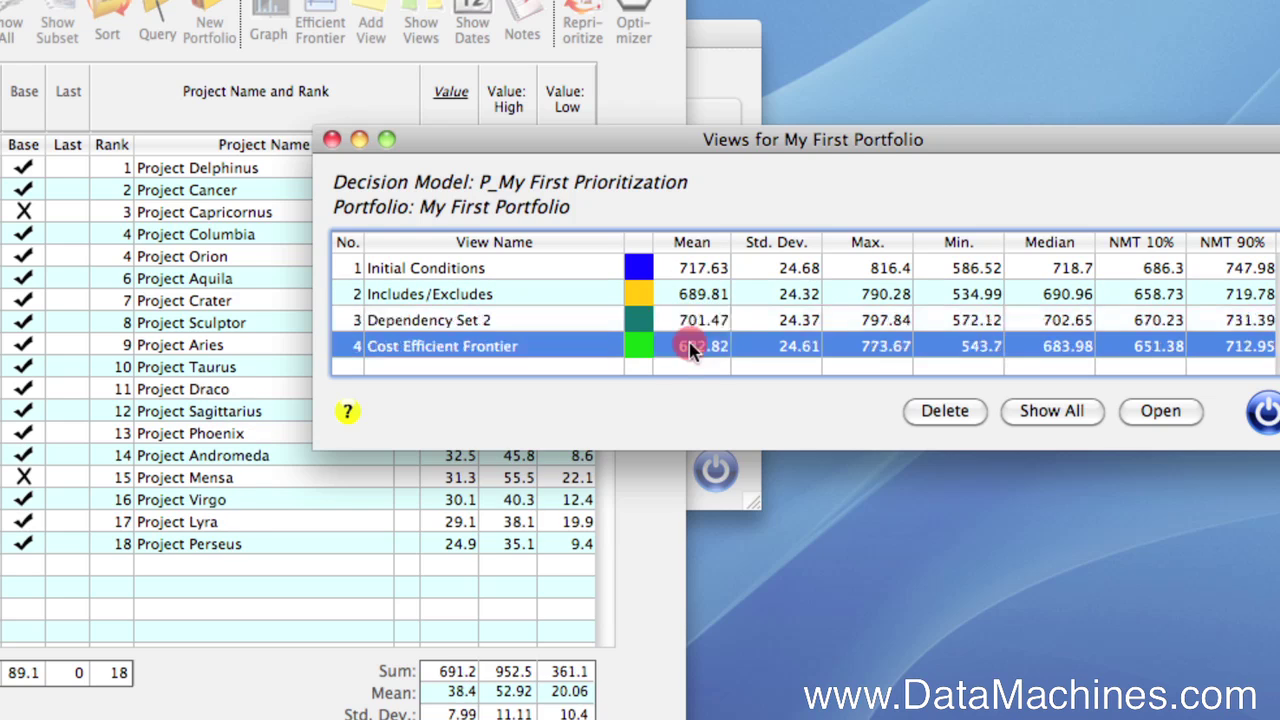
click(690, 346)
click(545, 322)
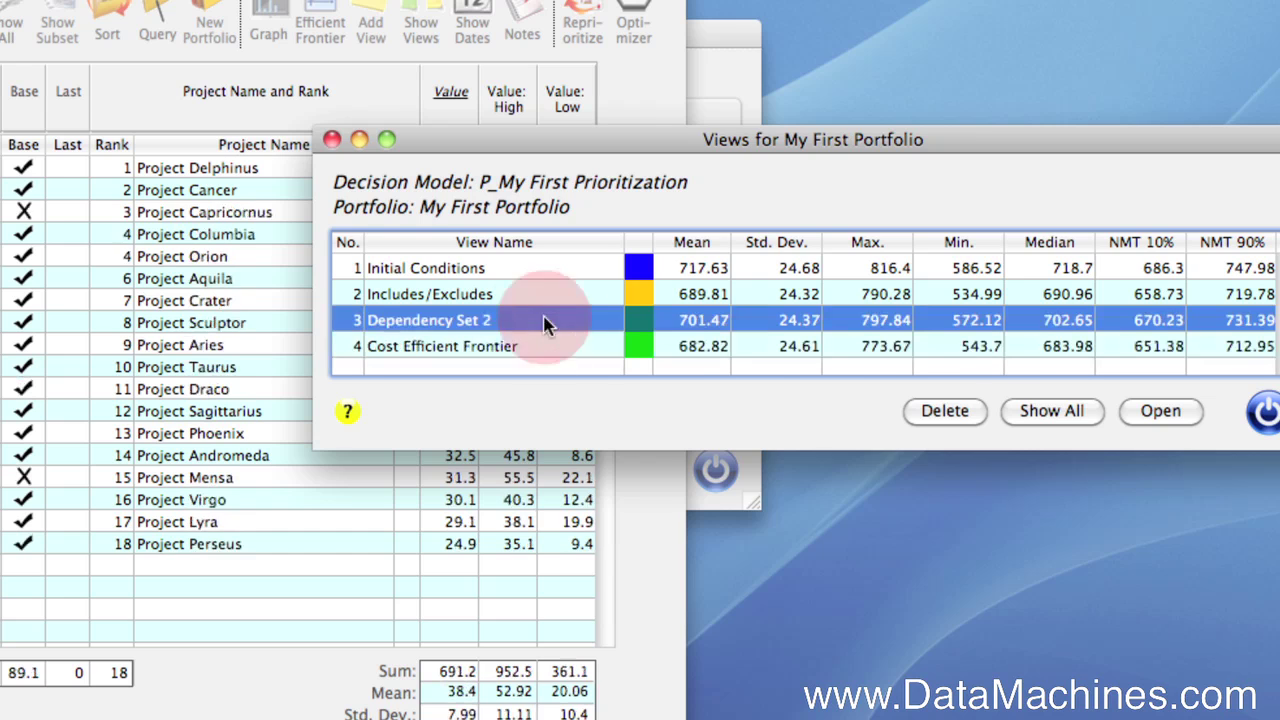
click(545, 300)
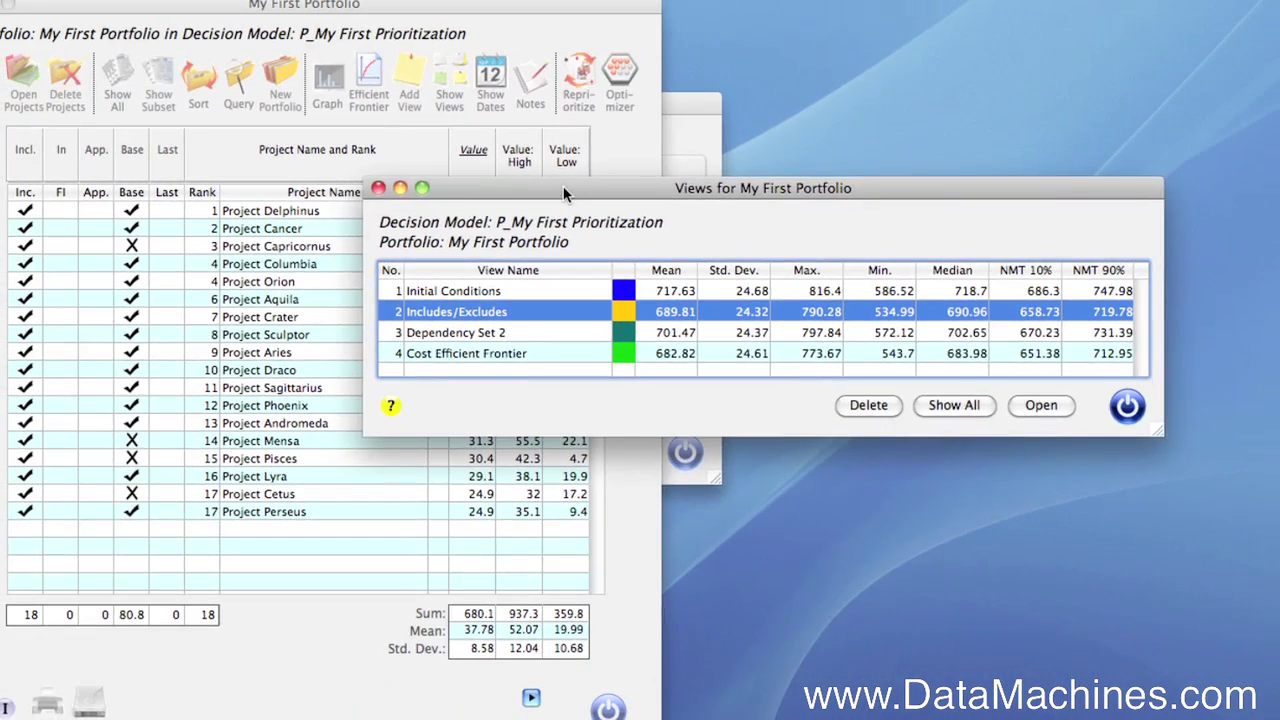
drag(563, 186, 6, 459)
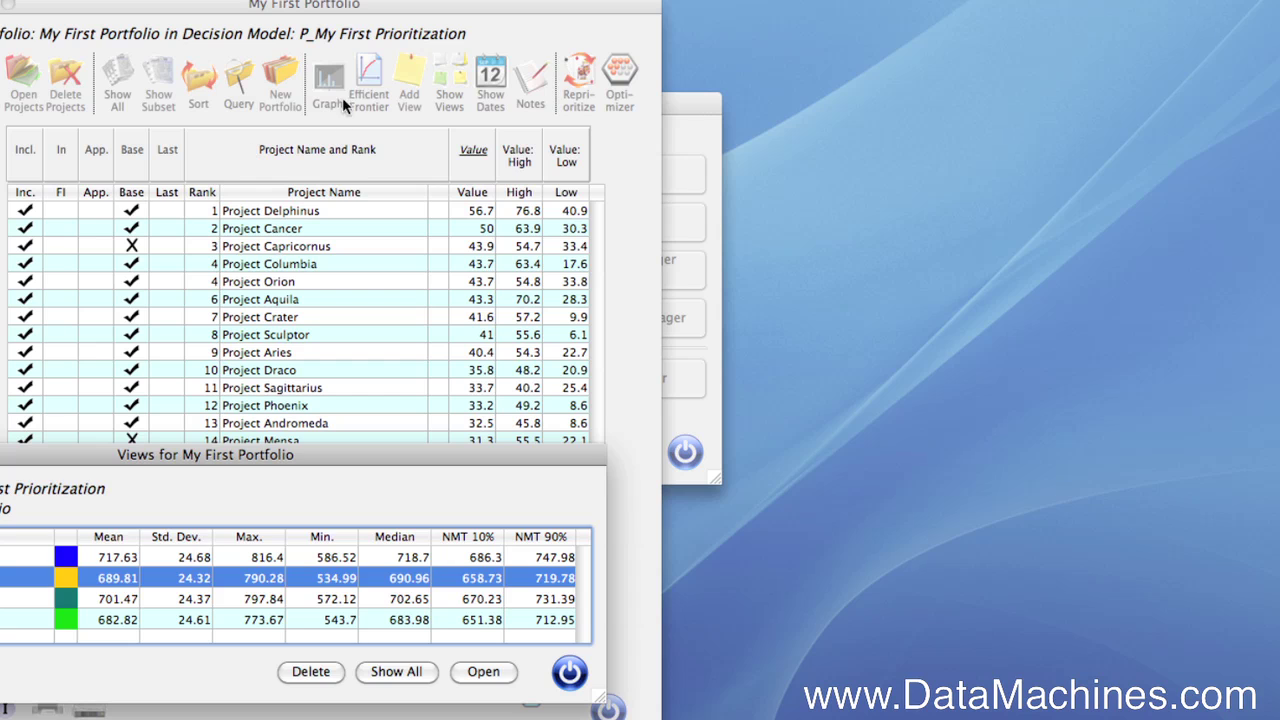
Chart the efficient frontier of Overall Value with Cost (x$100m) on the X axis
click(375, 84)
click(373, 75)
drag(469, 130, 706, 20)
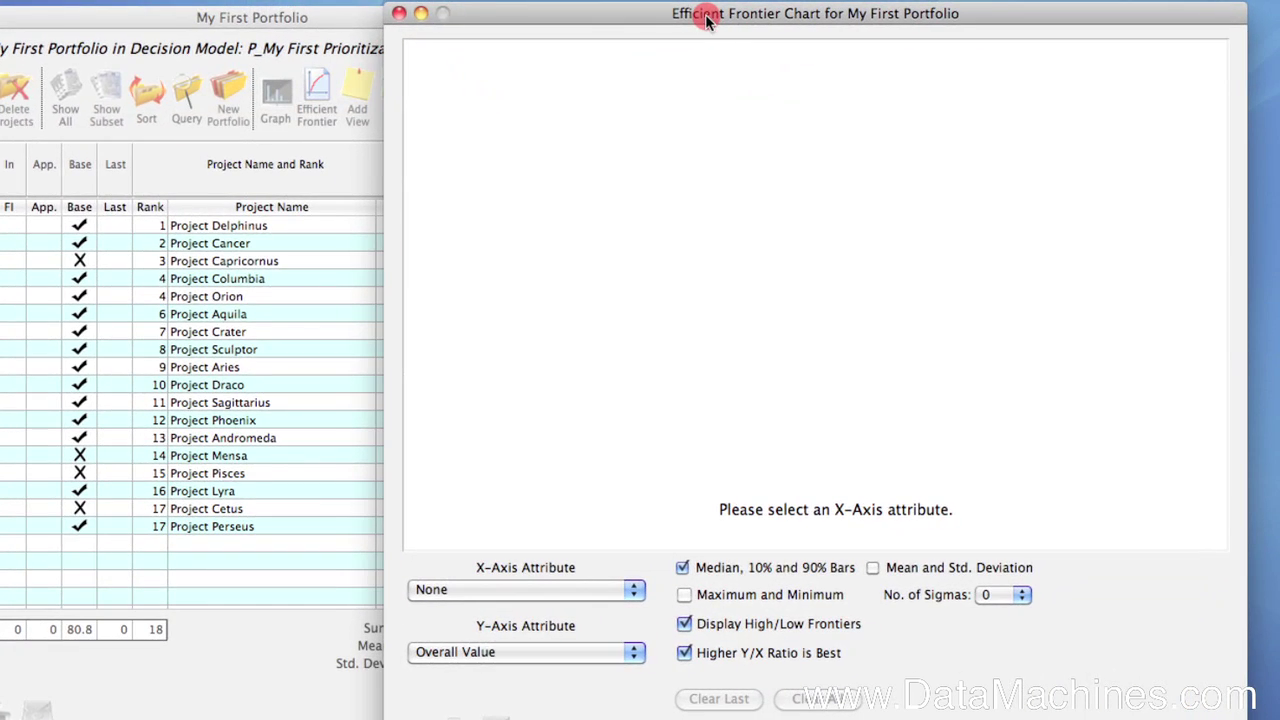
click(543, 592)
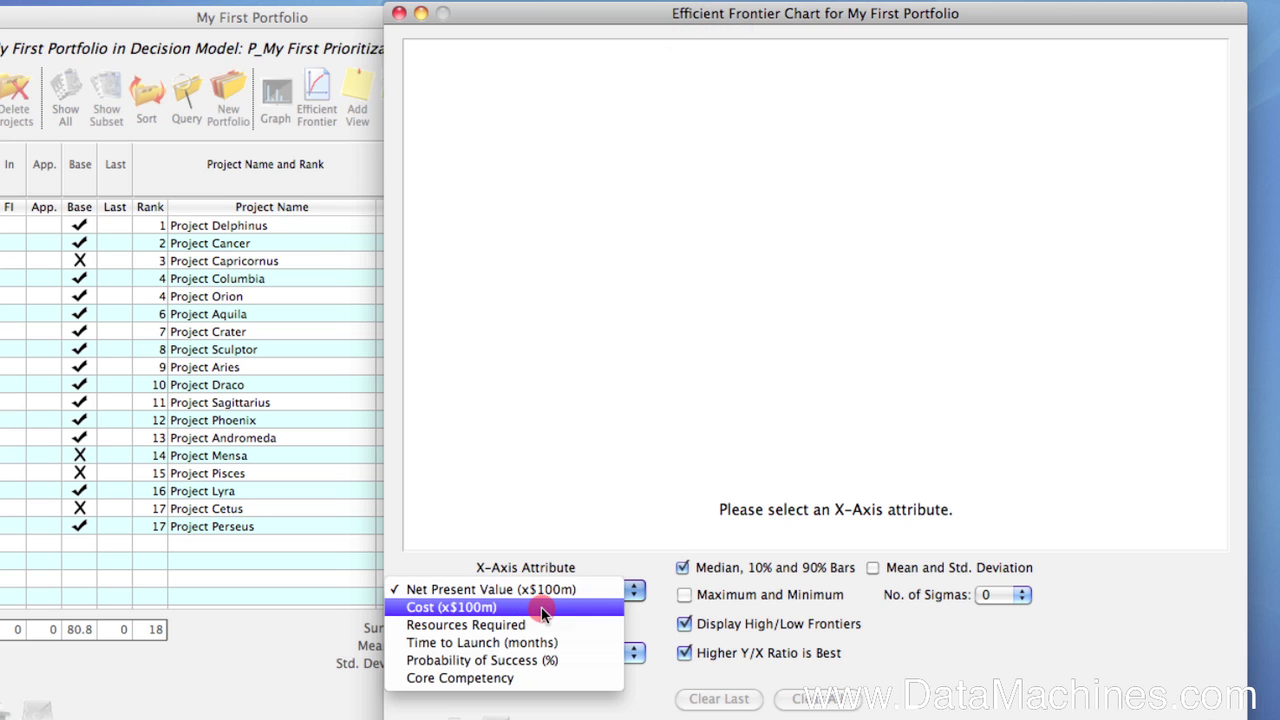
click(543, 610)
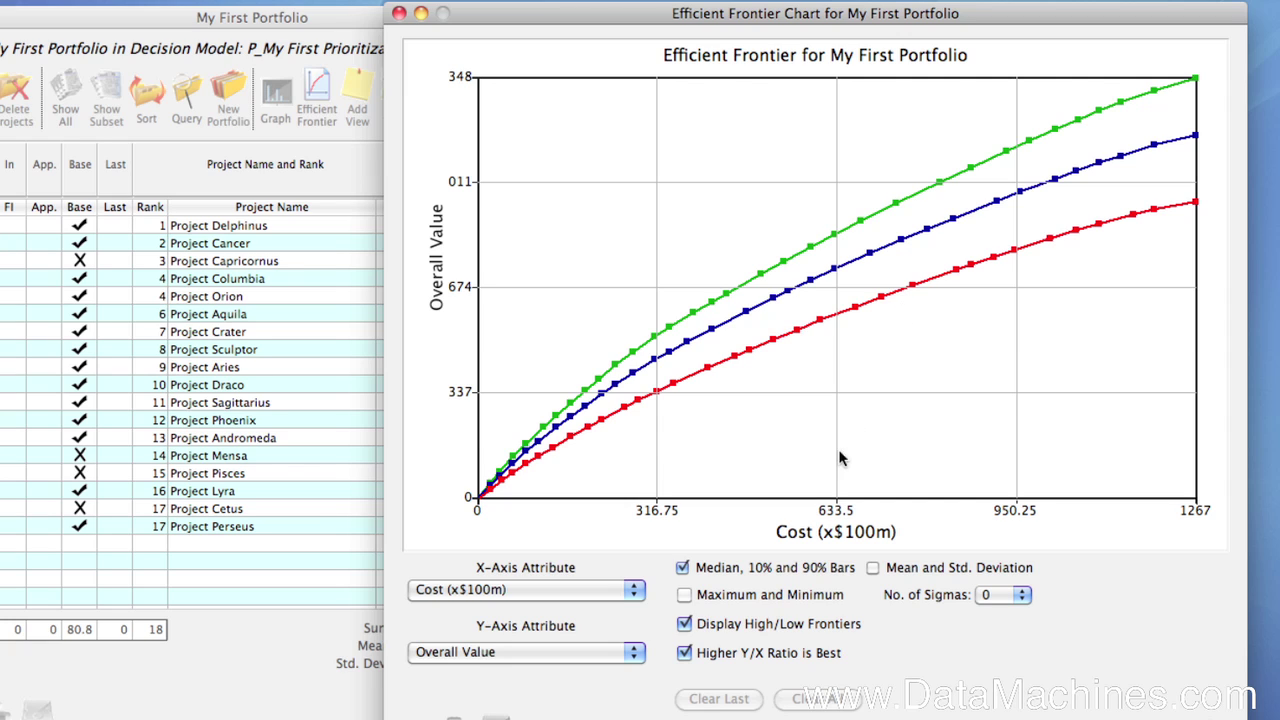
Hide the high/low frontier curves and plot the Initial Conditions view as a point
click(686, 623)
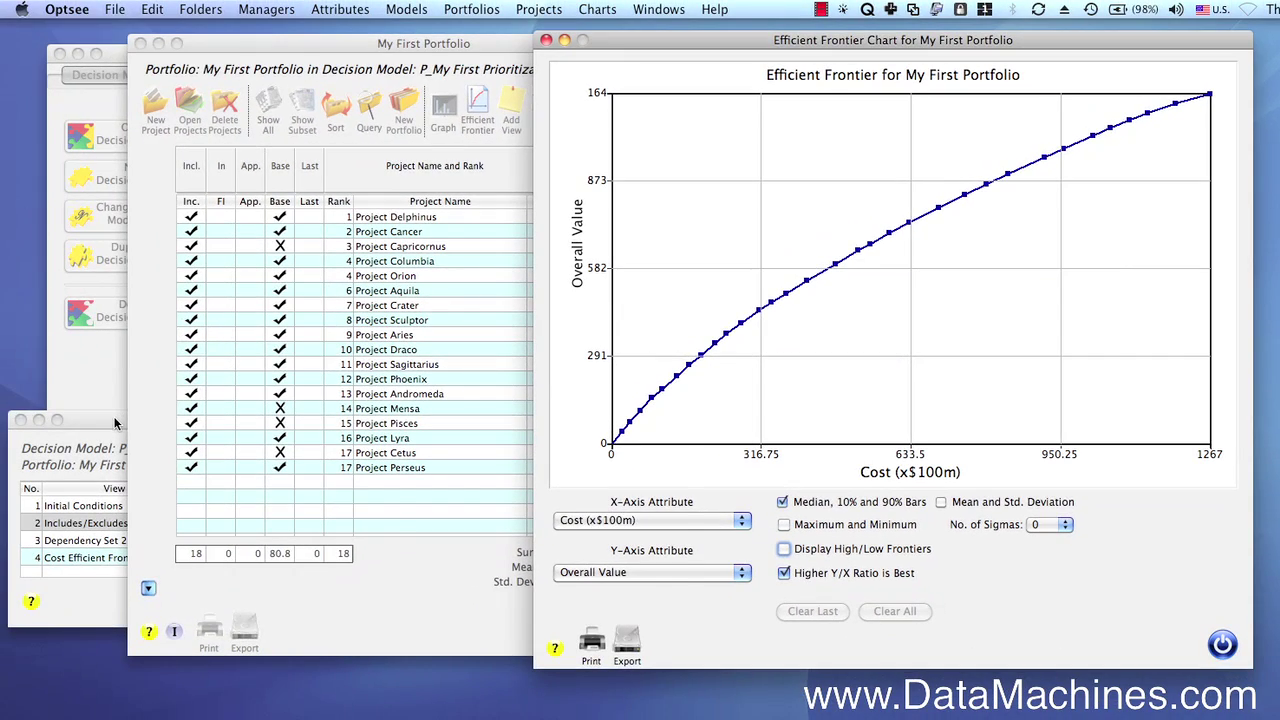
click(114, 420)
drag(377, 425, 378, 469)
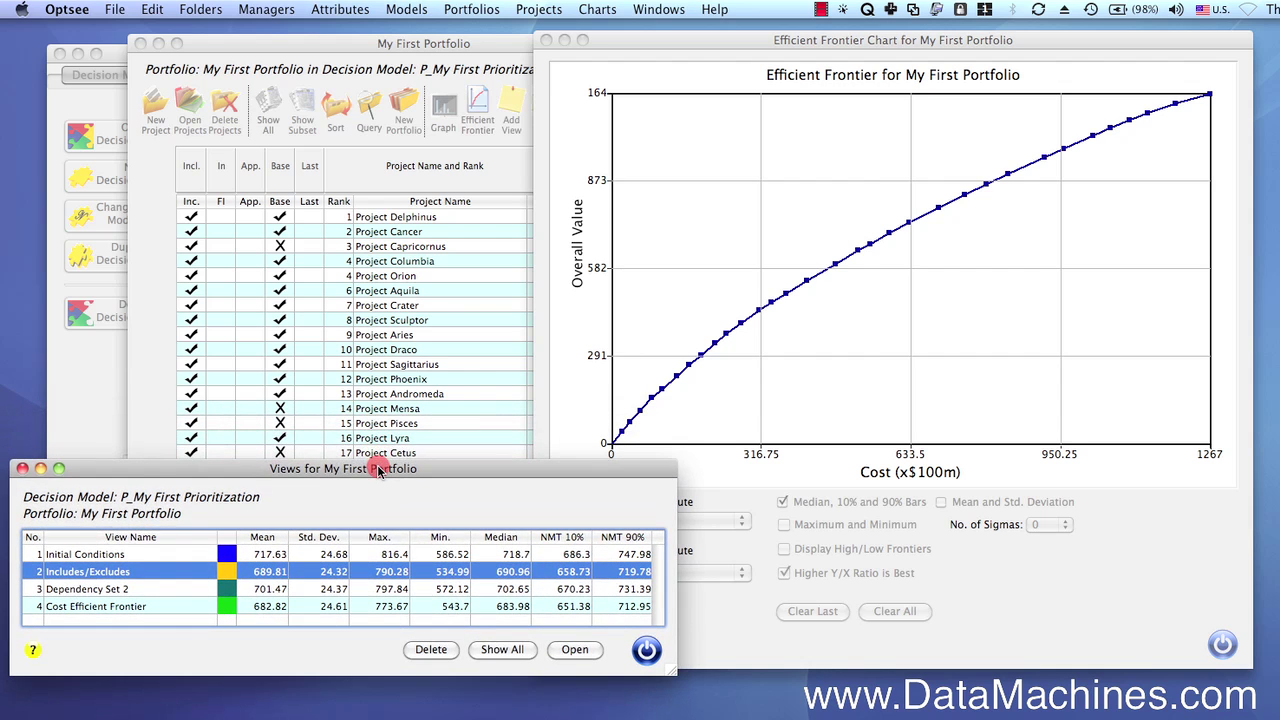
click(197, 553)
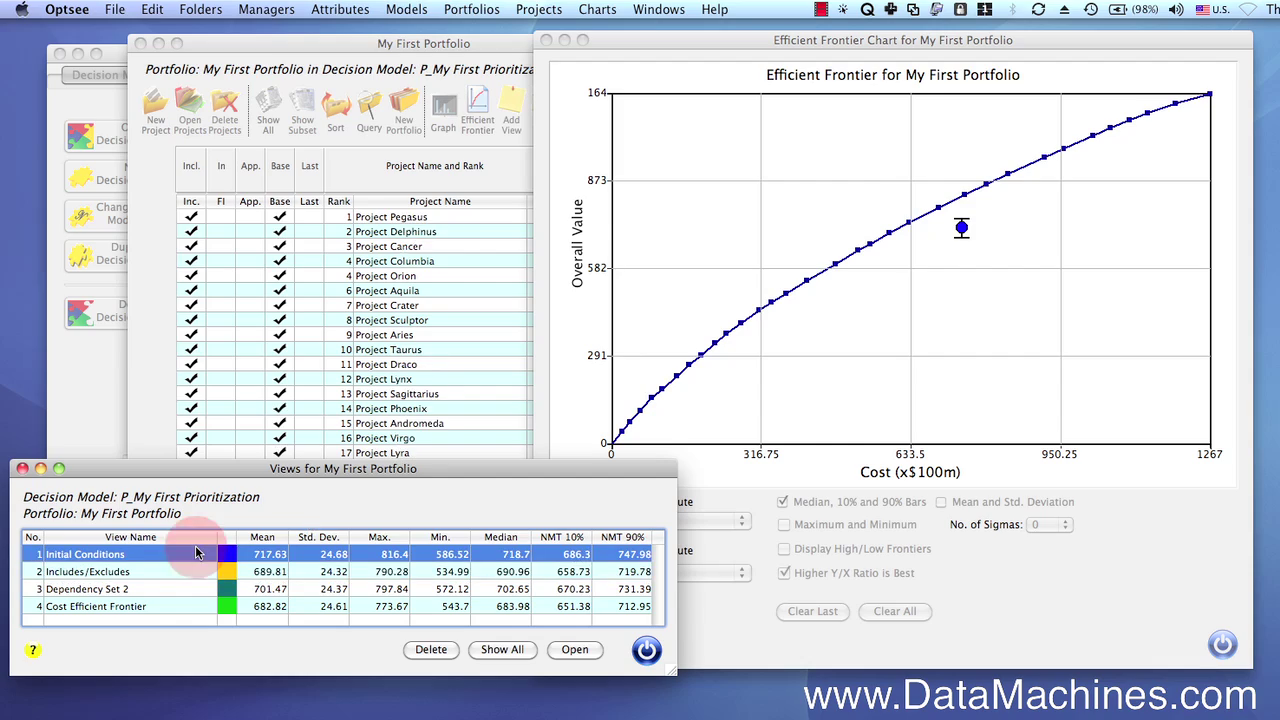